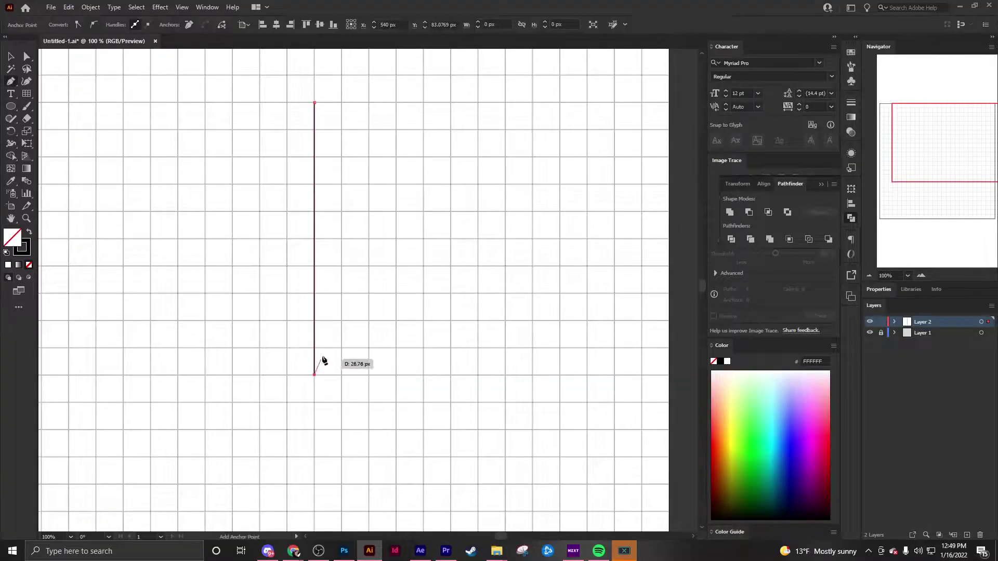
# - Use the Width tool to flare the vertical line's stroke wide at the top and bottom
pyautogui.hotkey('shift', 'w')
pyautogui.moveTo(314, 239); pyautogui.dragTo(323, 241)
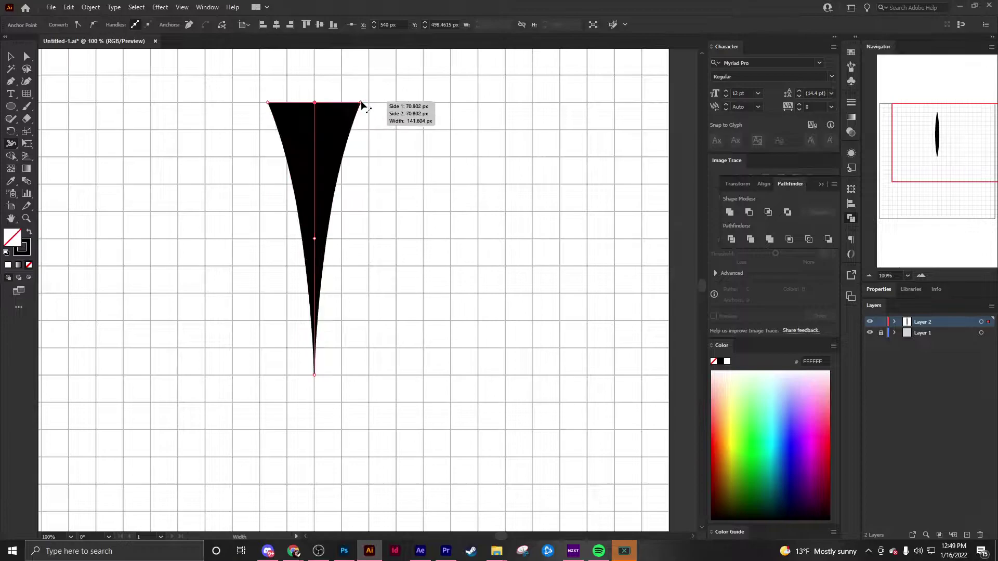
pyautogui.moveTo(362, 374); pyautogui.dragTo(367, 374)
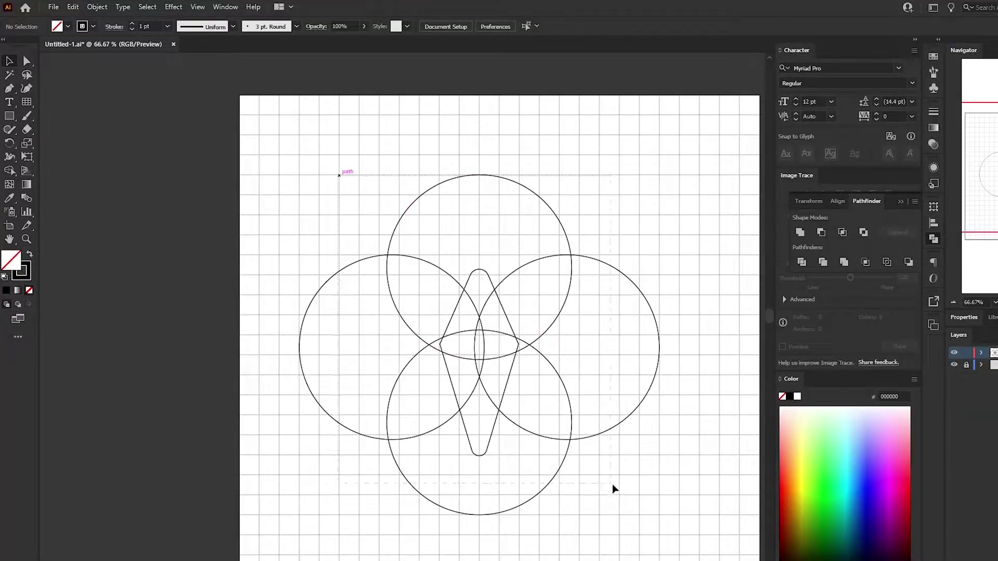
# - Select all shapes and delete the four outer crescents with the Shape Builder
pyautogui.moveTo(614, 489); pyautogui.dragTo(612, 486)
pyautogui.click(9, 170)
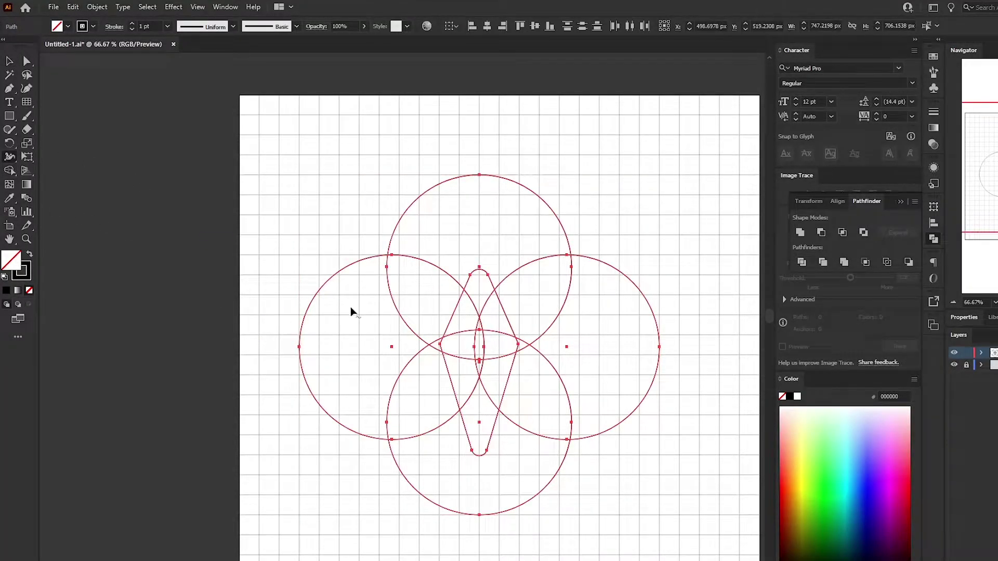
pyautogui.keyDown('alt'); pyautogui.click(356, 332); pyautogui.keyUp('alt')
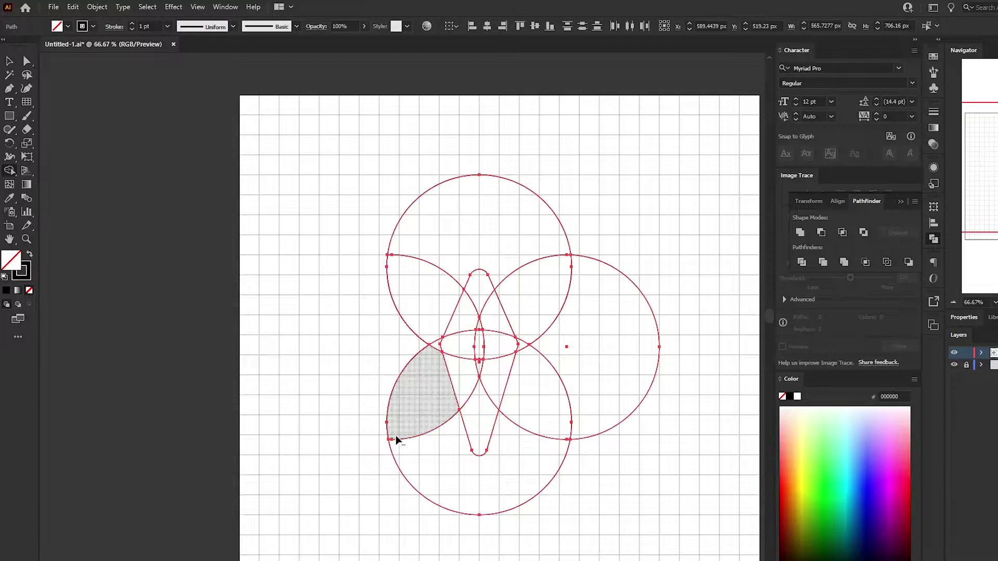
pyautogui.keyDown('alt'); pyautogui.click(486, 474); pyautogui.keyUp('alt')
pyautogui.keyDown('alt'); pyautogui.click(504, 241); pyautogui.keyUp('alt')
pyautogui.keyDown('alt'); pyautogui.click(612, 322); pyautogui.keyUp('alt')
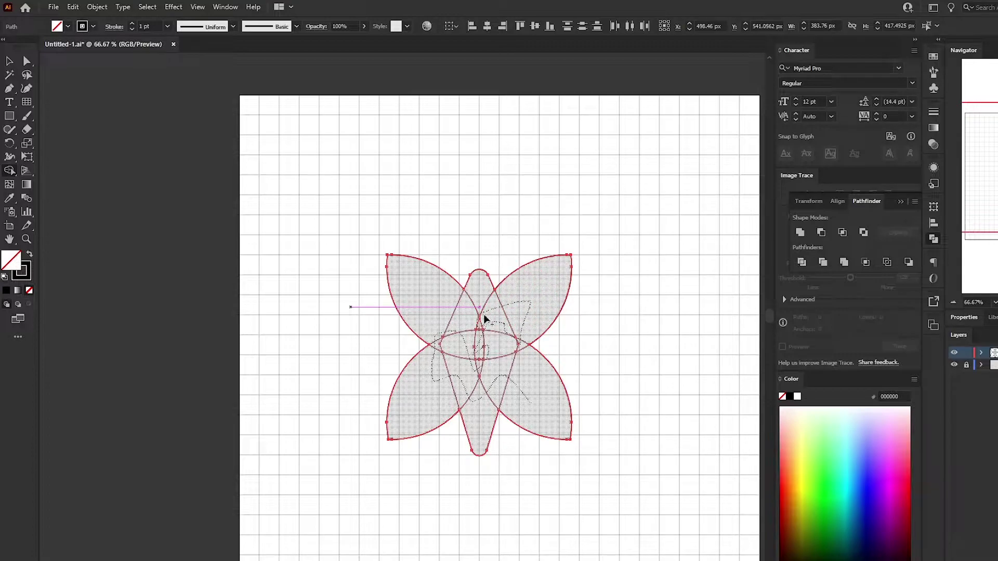
# - Merge the petal regions into one four-petal outline, move it, and choose Simplify
pyautogui.moveTo(478, 318); pyautogui.dragTo(539, 339)
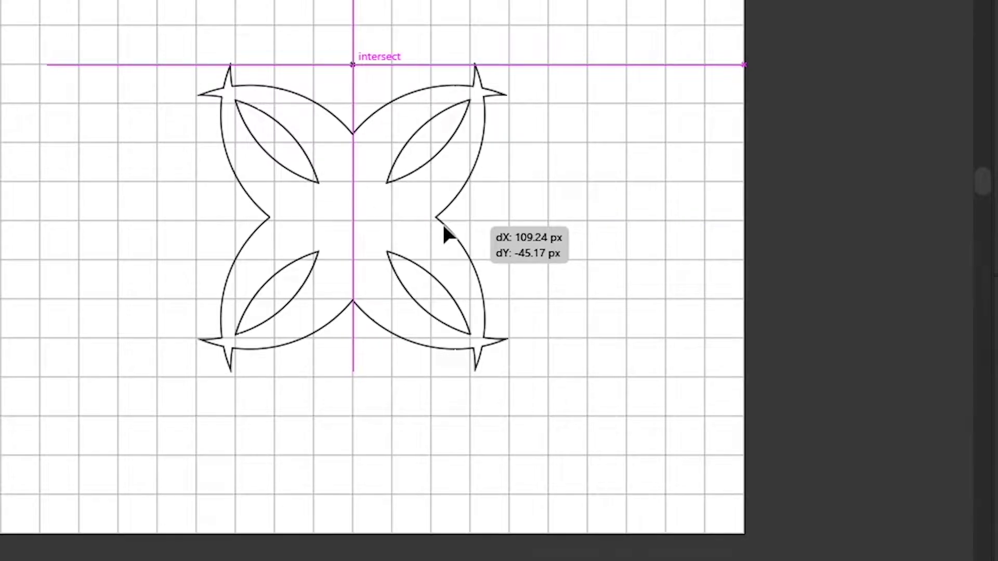
pyautogui.moveTo(466, 240); pyautogui.dragTo(471, 240)
pyautogui.click(100, 204)
pyautogui.click(355, 210)
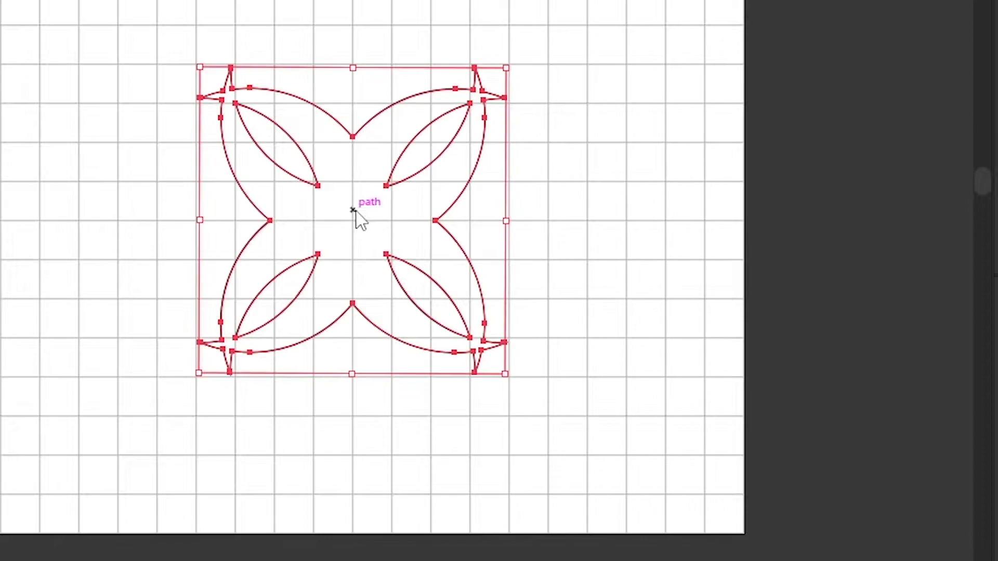
pyautogui.rightClick(355, 210)
pyautogui.click(437, 404)
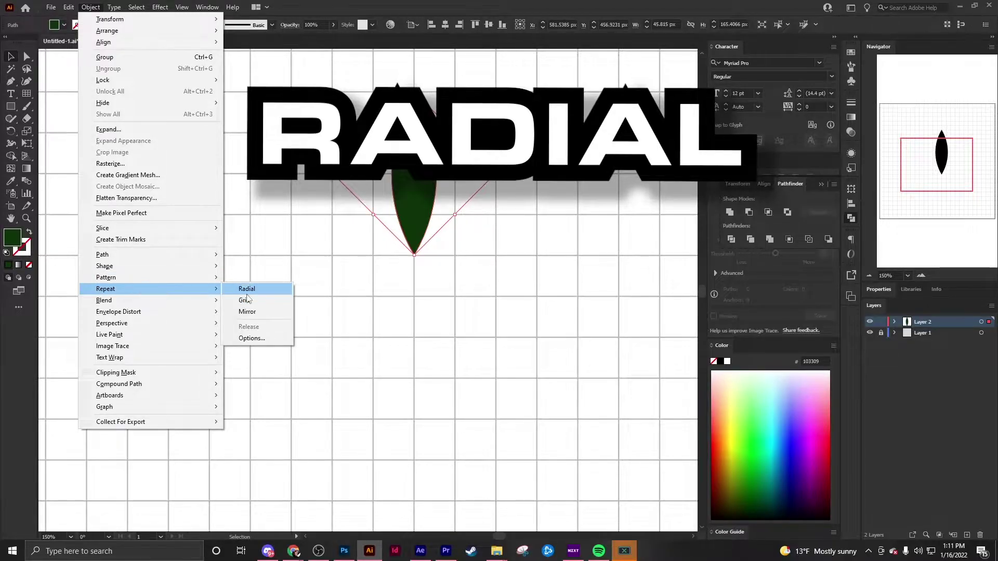
# - Apply a radial repeat to the green leaf and set it to 4 instances
pyautogui.click(248, 293)
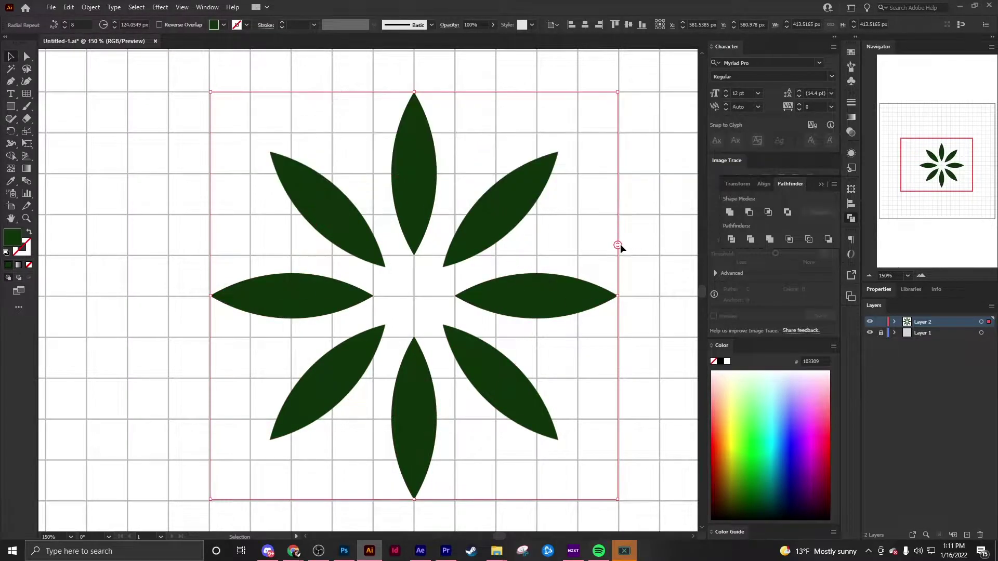
pyautogui.moveTo(618, 245); pyautogui.dragTo(618, 214)
pyautogui.click(644, 309)
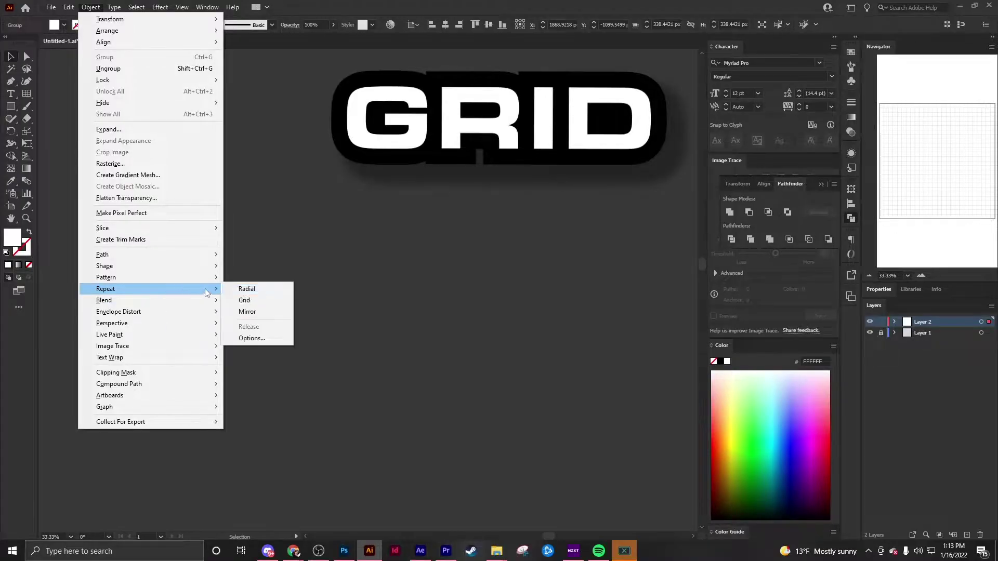
# - Grid-repeat the white flower, extending it to four rows and about twelve columns
pyautogui.click(244, 300)
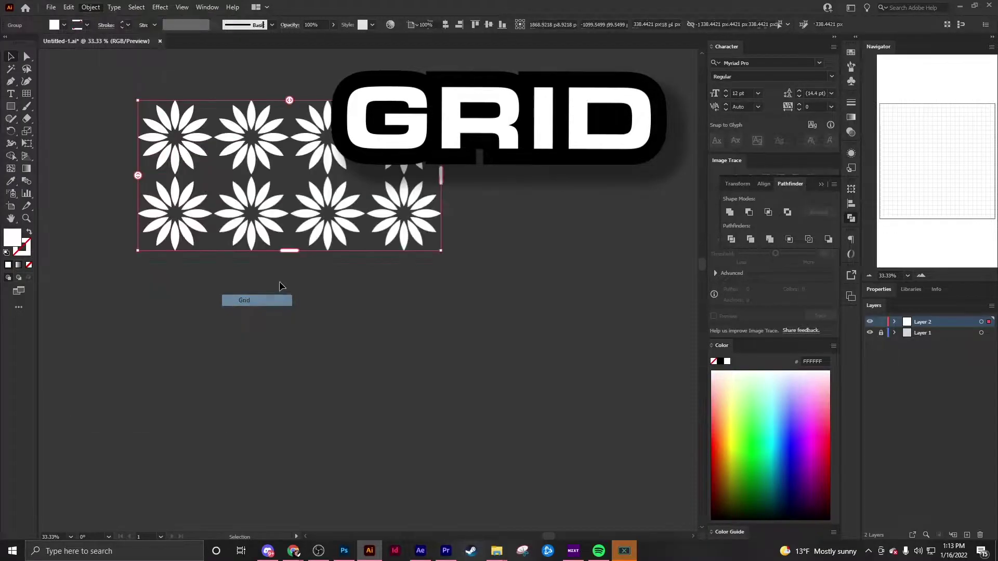
pyautogui.moveTo(290, 252); pyautogui.dragTo(290, 417)
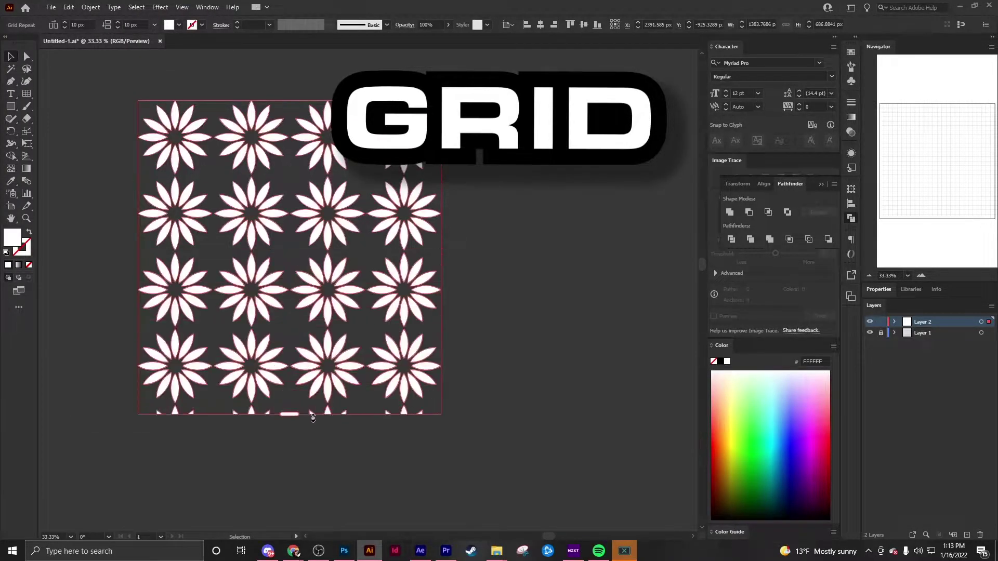
pyautogui.hotkey('ctrl', '-')
pyautogui.hotkey('ctrl', '-')
pyautogui.hotkey('ctrl', '-')
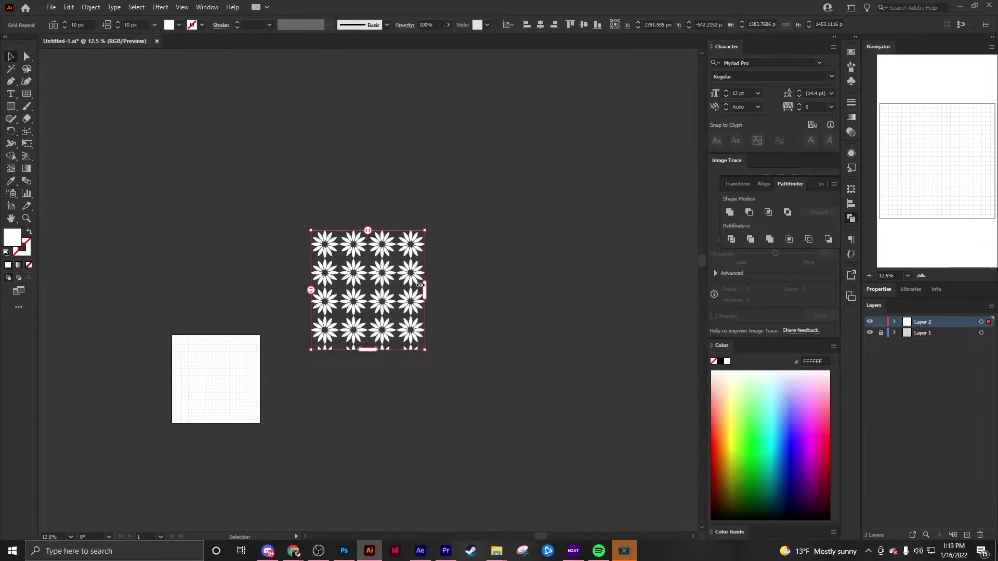
pyautogui.moveTo(425, 290); pyautogui.dragTo(656, 300)
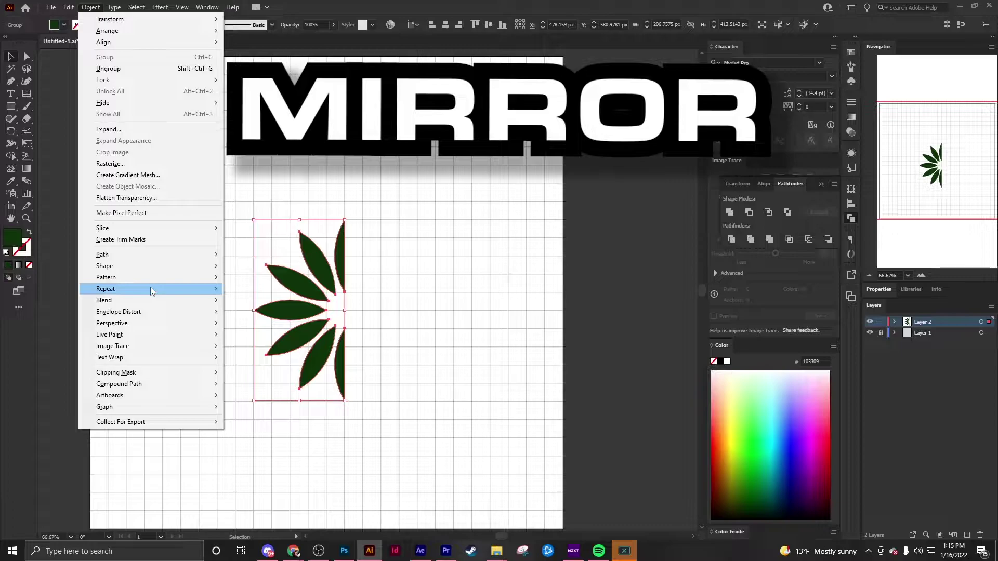
# - Mirror-repeat the half-flower of green leaves and exit isolation mode
pyautogui.moveTo(152, 291)
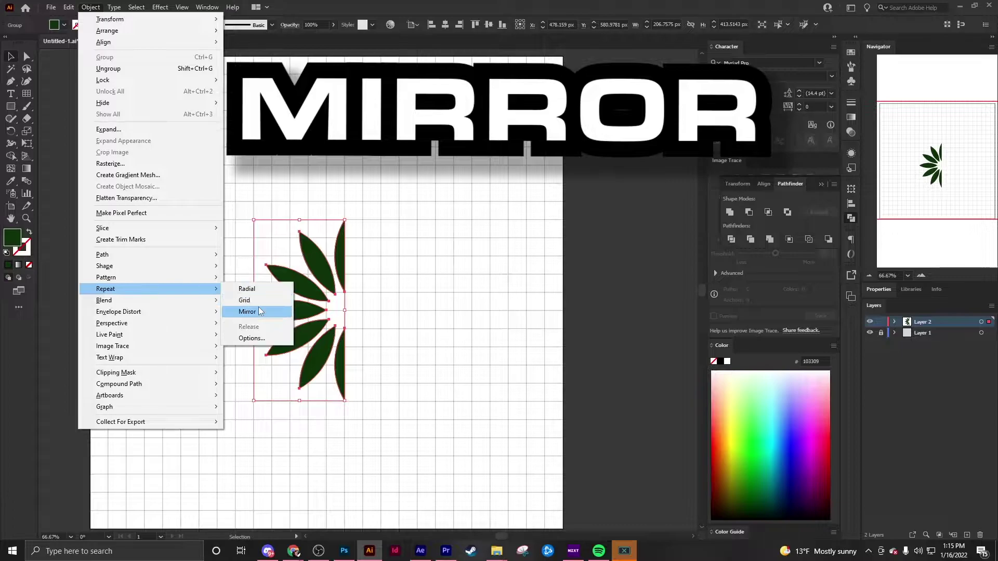
pyautogui.click(242, 310)
pyautogui.doubleClick(216, 93)
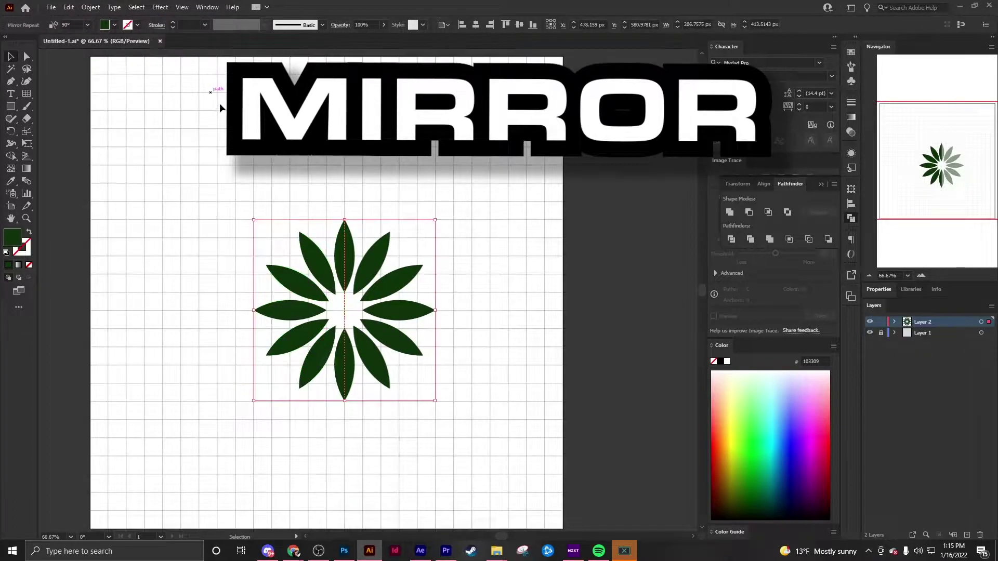
pyautogui.click(234, 178)
# - Move the mirrored flower and add a reflected copy via Transform > Reflect
pyautogui.click(369, 319)
pyautogui.moveTo(369, 319); pyautogui.dragTo(508, 301)
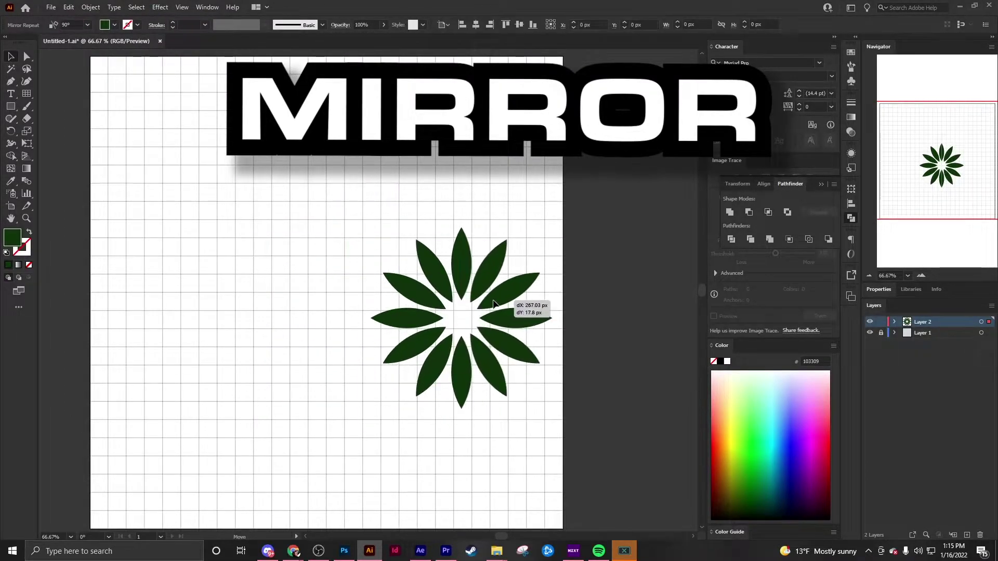
pyautogui.rightClick(337, 277)
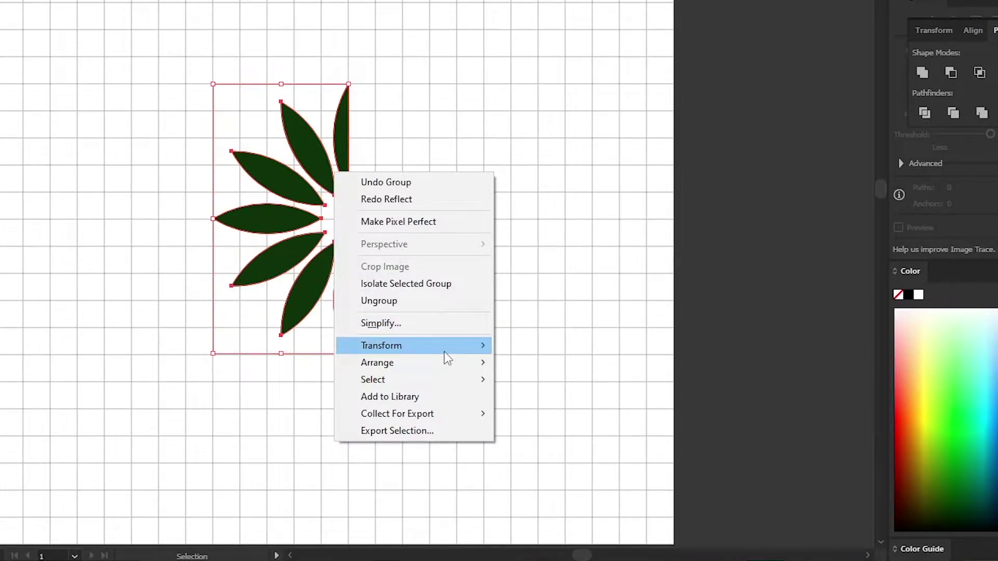
pyautogui.moveTo(445, 348)
pyautogui.click(549, 401)
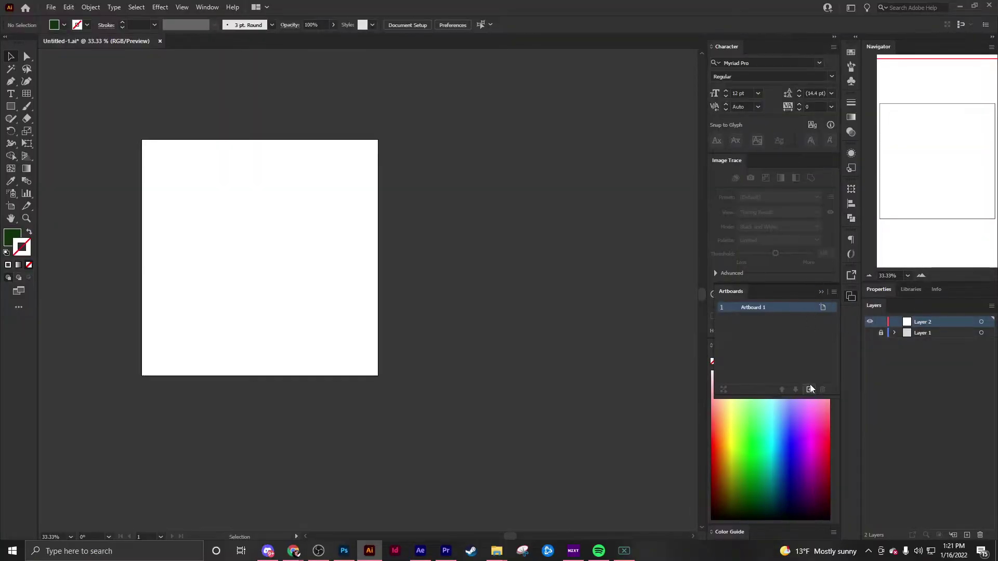
# - Add new artboards and arrange them into a grid
pyautogui.click(809, 389)
pyautogui.click(809, 390)
pyautogui.click(723, 389)
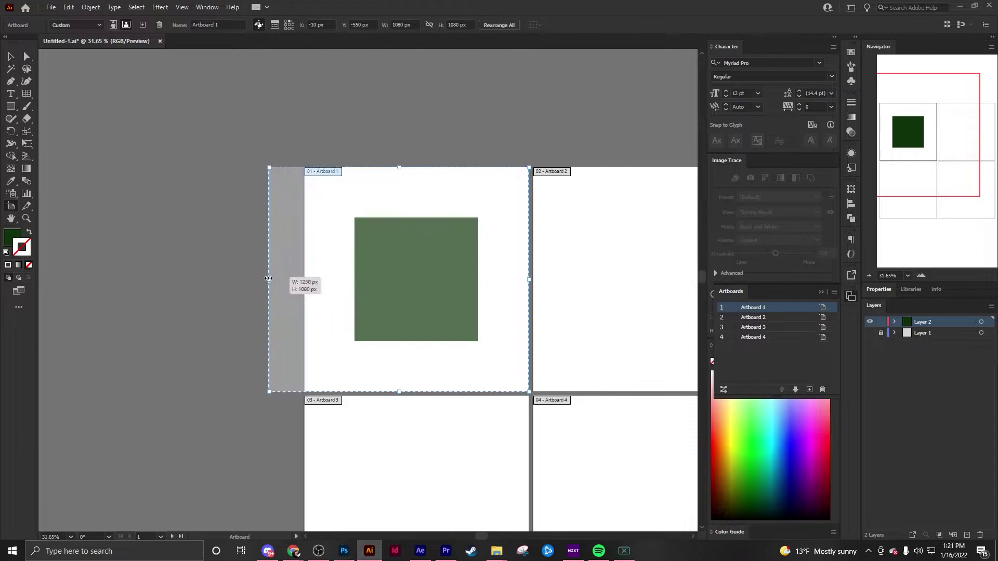
# - Enlarge Artboard 1 by dragging its left and top edges outward
pyautogui.moveTo(162, 274); pyautogui.dragTo(81, 268)
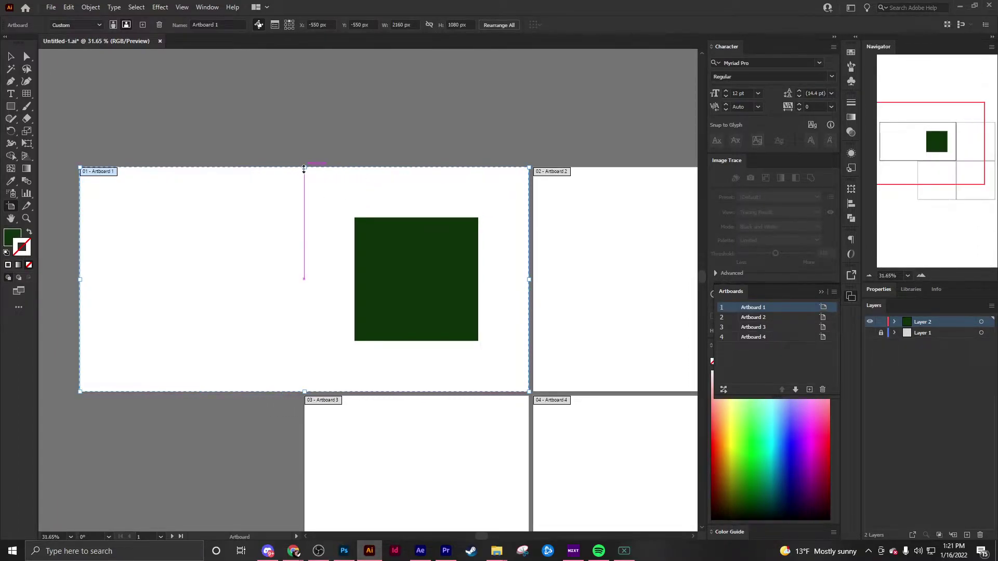
pyautogui.moveTo(305, 167); pyautogui.dragTo(305, 122)
pyautogui.press('Escape')
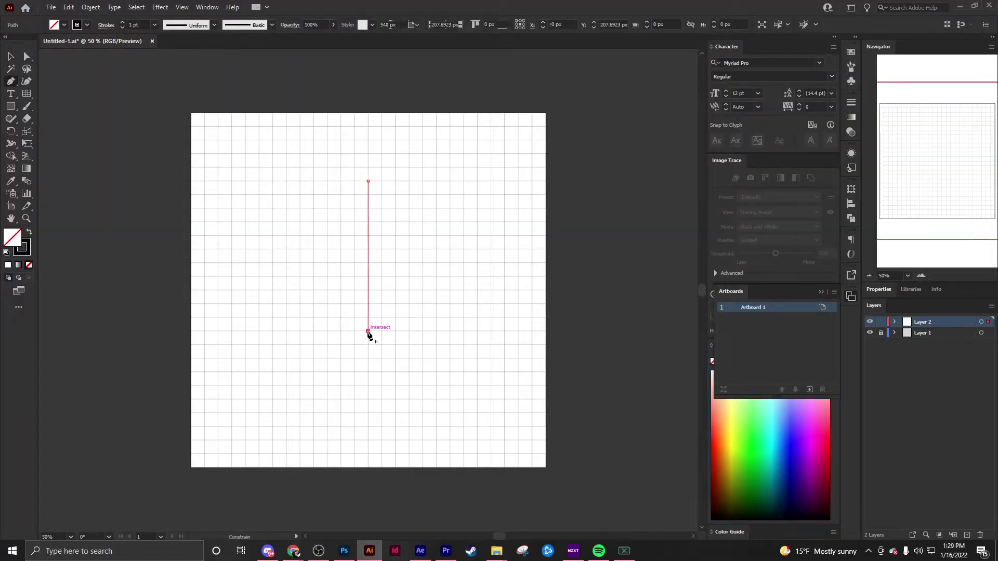
# - Finish the vertical line and set its stroke weight to 3 pt
pyautogui.press('v')
pyautogui.click(281, 173)
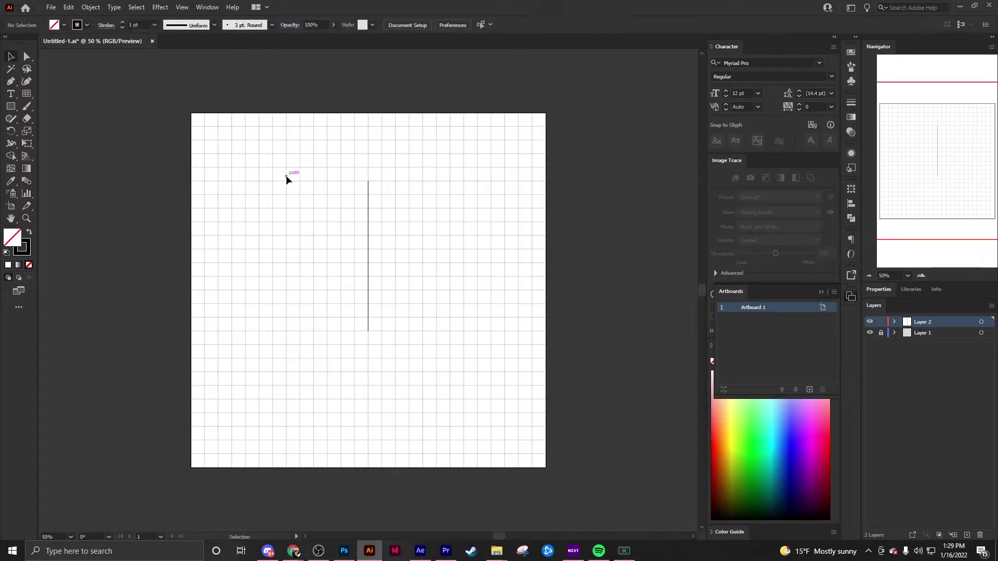
pyautogui.click(368, 249)
pyautogui.click(122, 22)
pyautogui.click(122, 22)
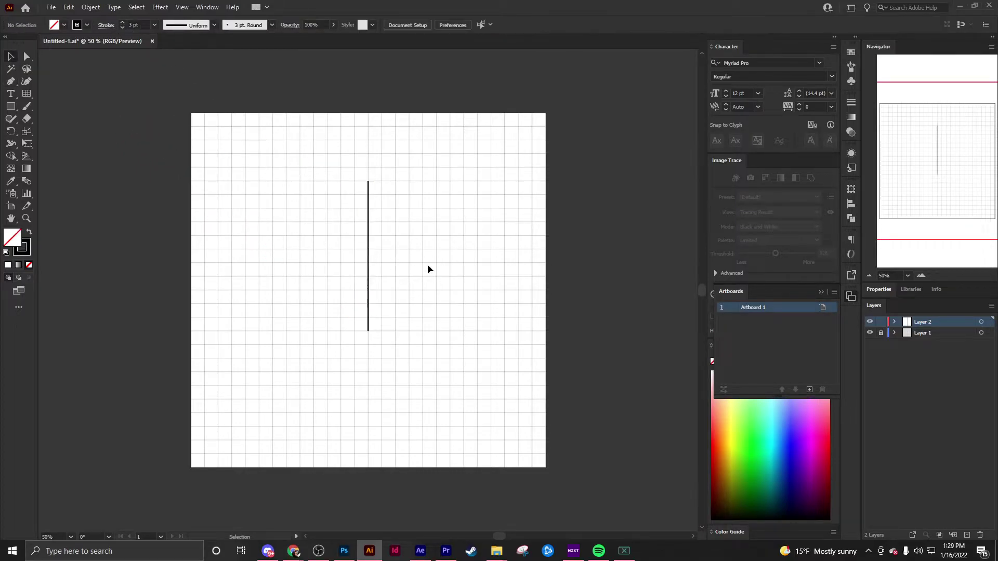
# - Bend the line with the Curvature tool and convert the left path's top anchor to smooth
pyautogui.hotkey('shift', '`')
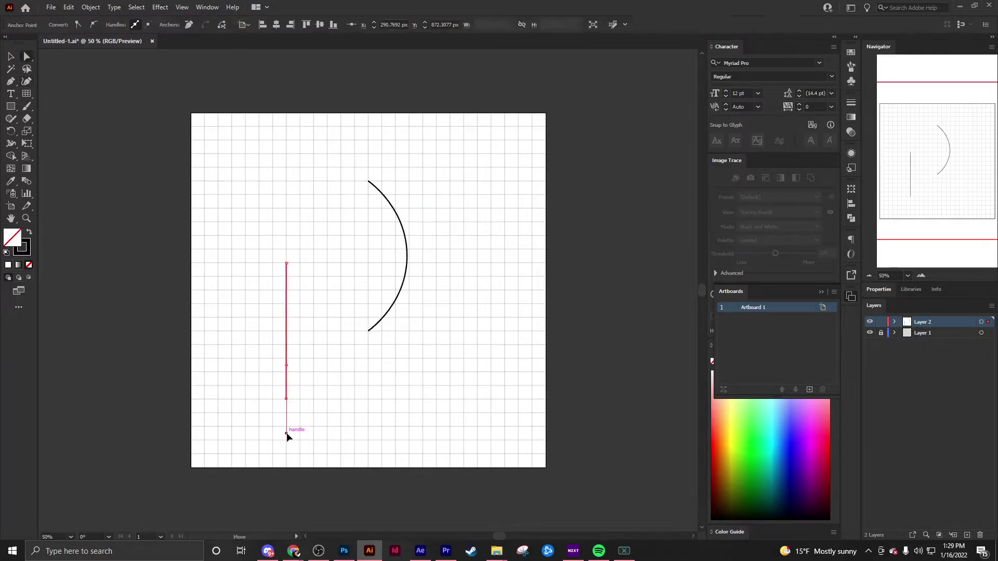
pyautogui.click(287, 264)
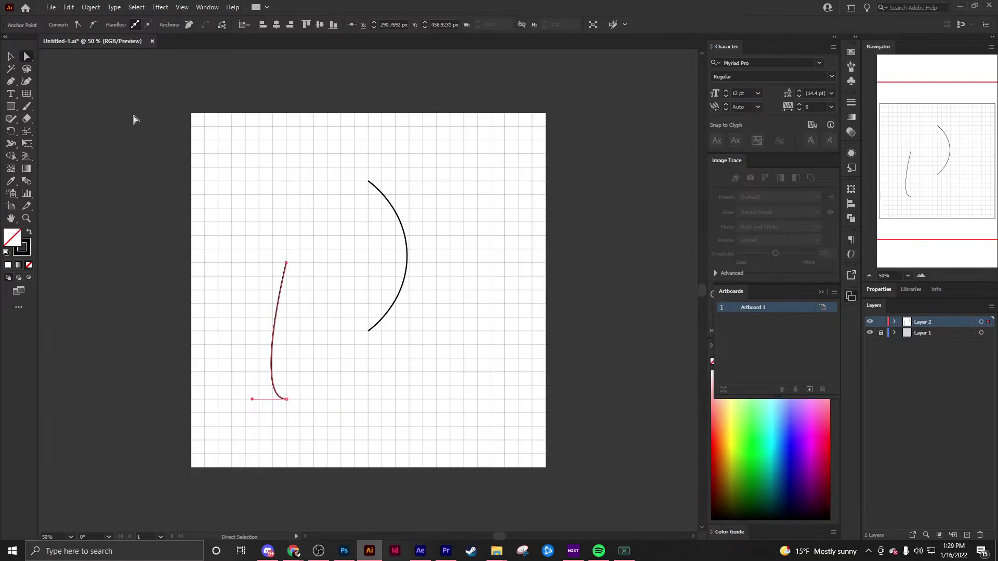
pyautogui.click(92, 25)
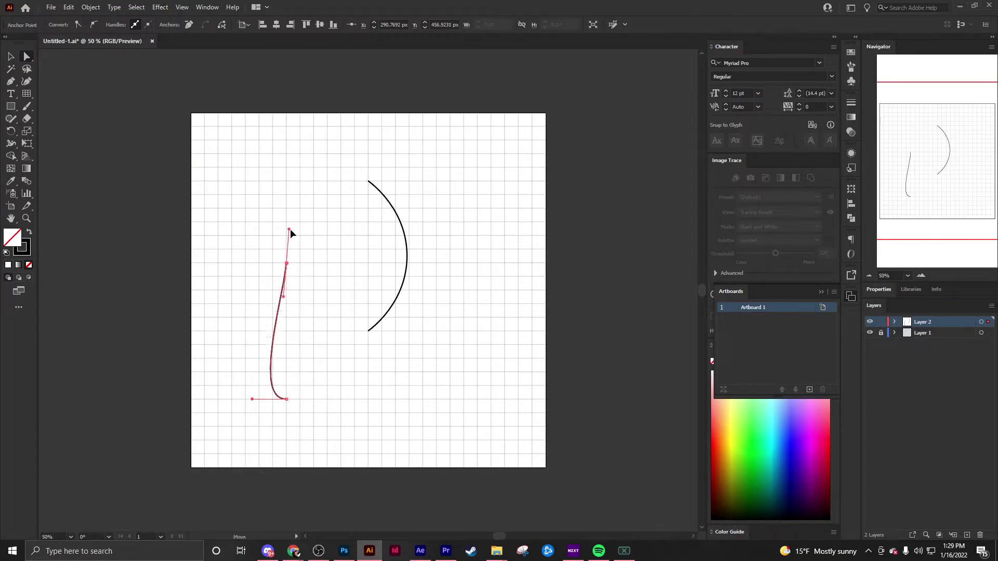